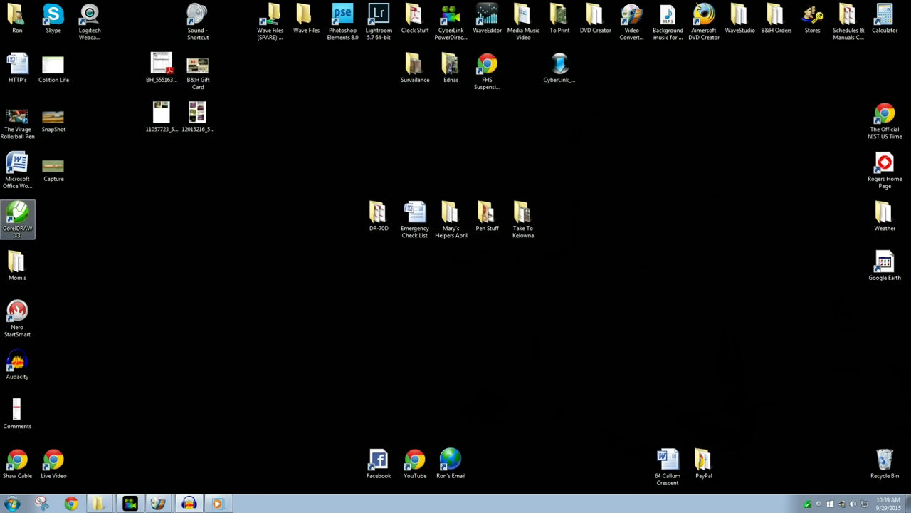
Launch CorelDRAW X3 and start a new blank drawing in a maximized window
double_click(17, 217)
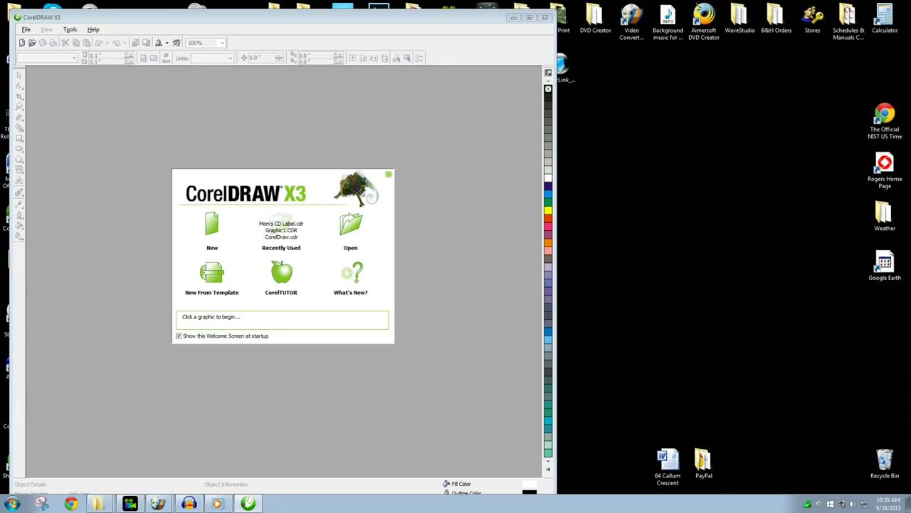
click(211, 226)
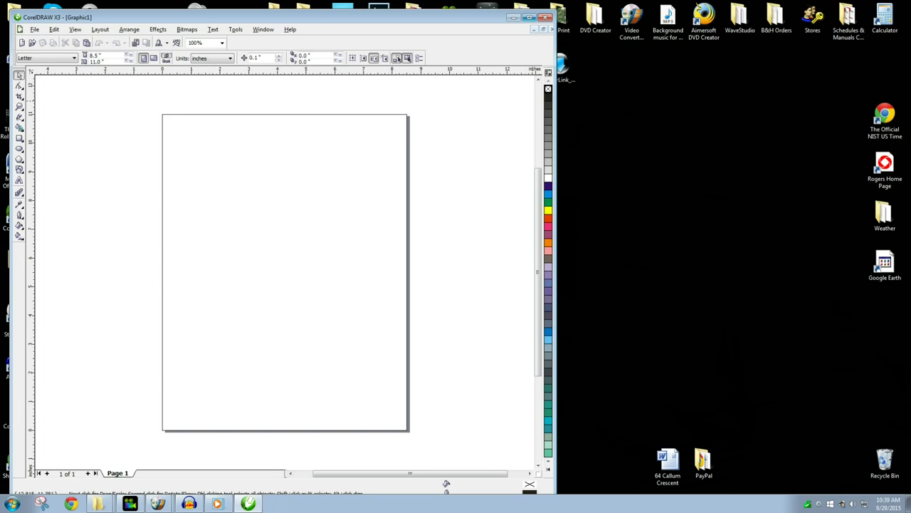
click(529, 17)
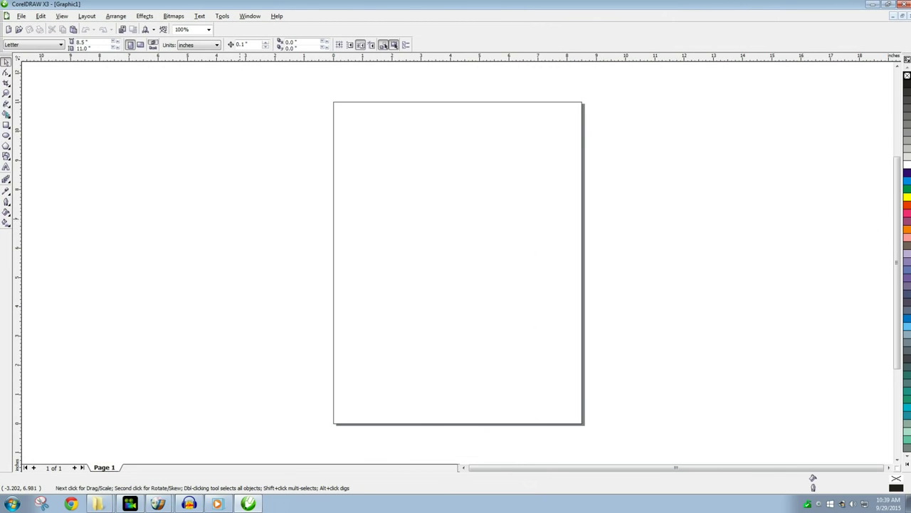
Draw a large circle of about 6.4 × 6.2 in and shift it slightly up and left
click(6, 134)
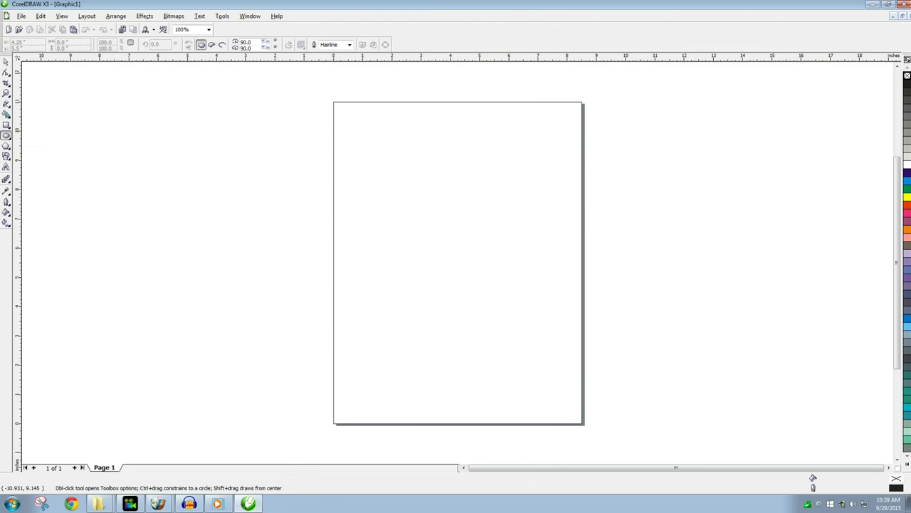
drag(378, 179, 568, 363)
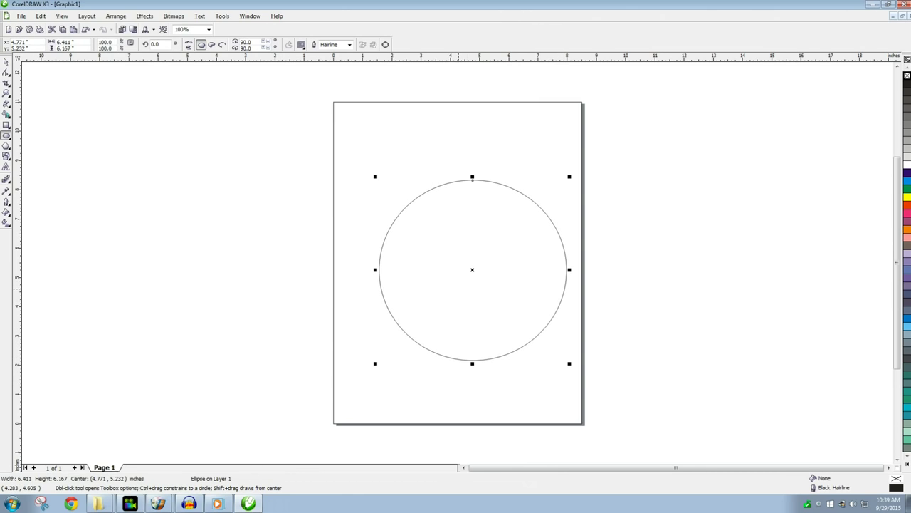
drag(472, 270, 459, 260)
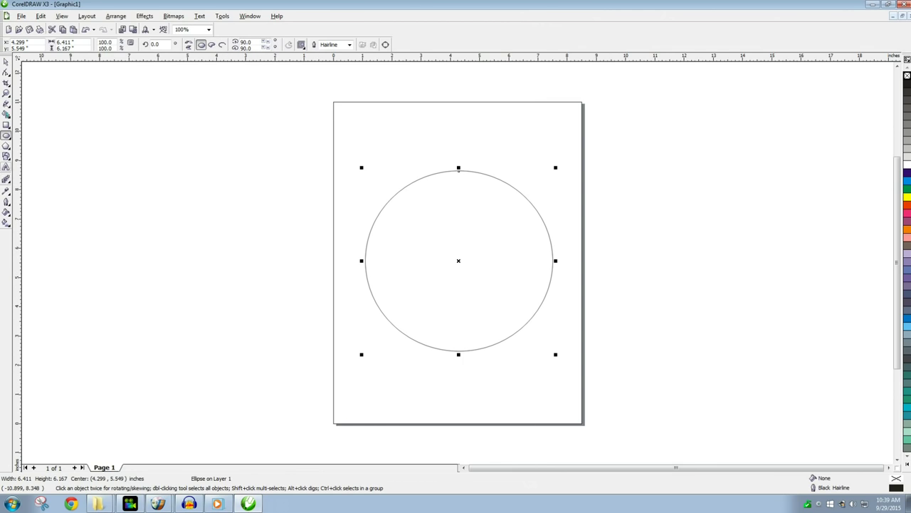
Type the numbers 1, 2, 3 and 4 as separate text objects near the circle's right side
click(5, 167)
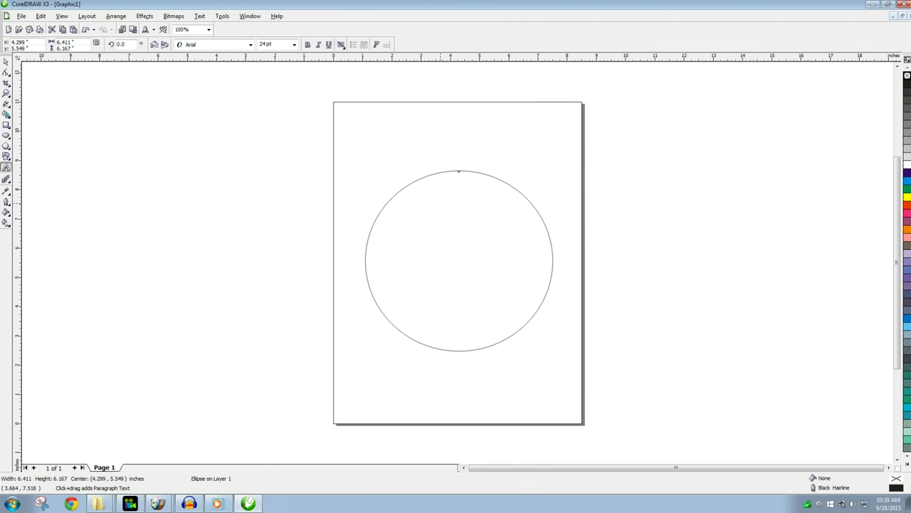
click(459, 171)
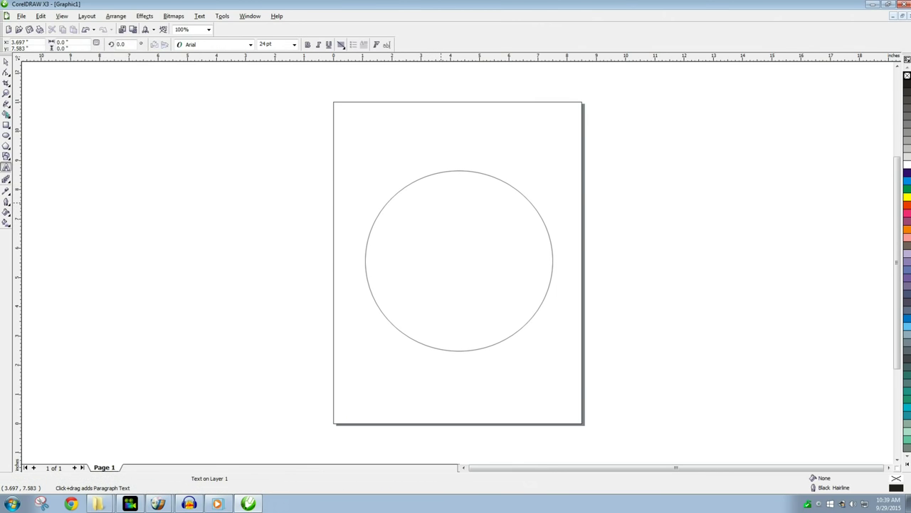
click(446, 198)
text(1)
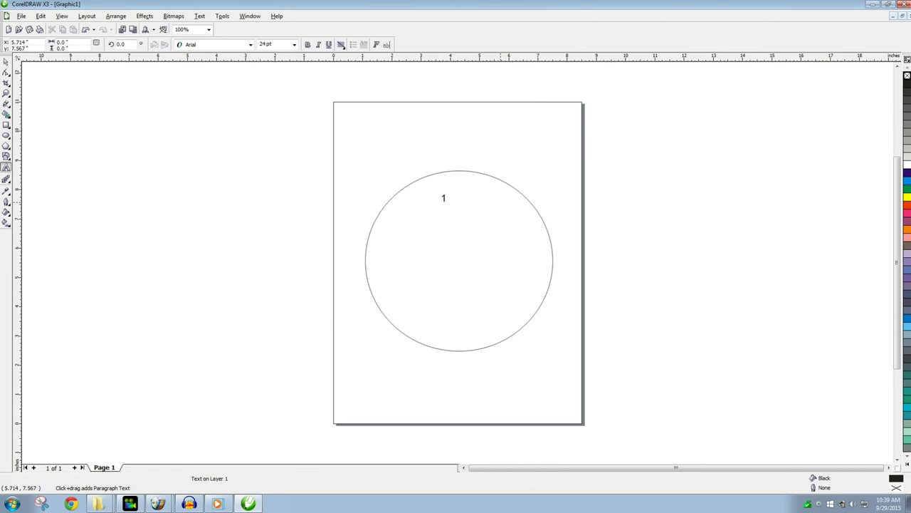
click(501, 198)
text(2)
click(522, 235)
text(3)
click(541, 262)
text(4)
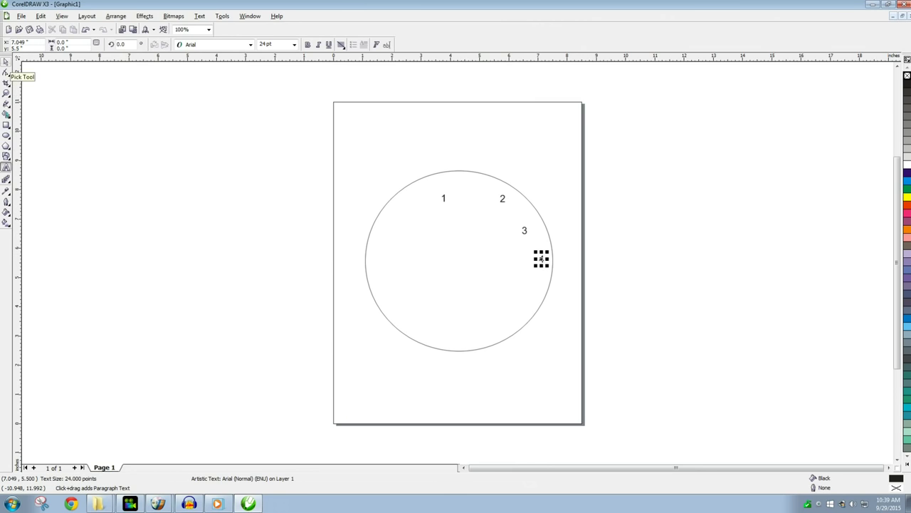
Arrange 1–4 along the circle's right edge from top to lower right, then select all four
click(5, 63)
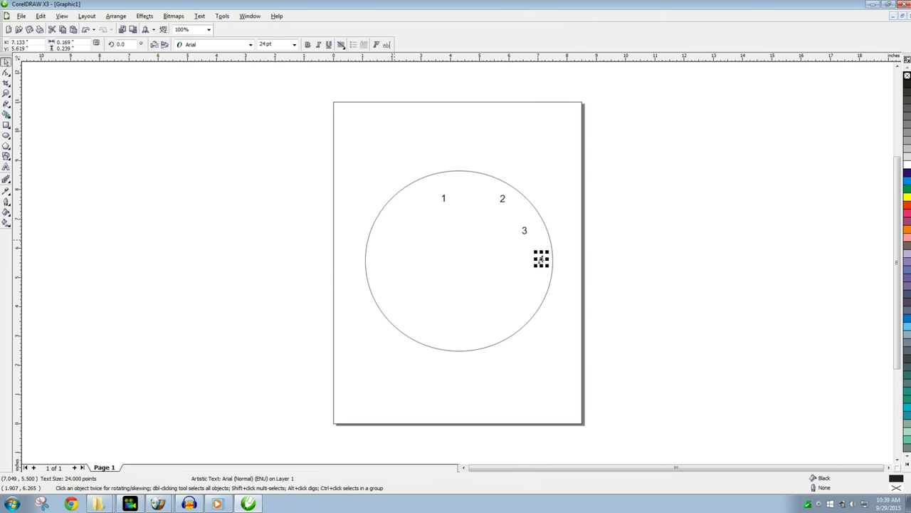
drag(442, 200, 489, 188)
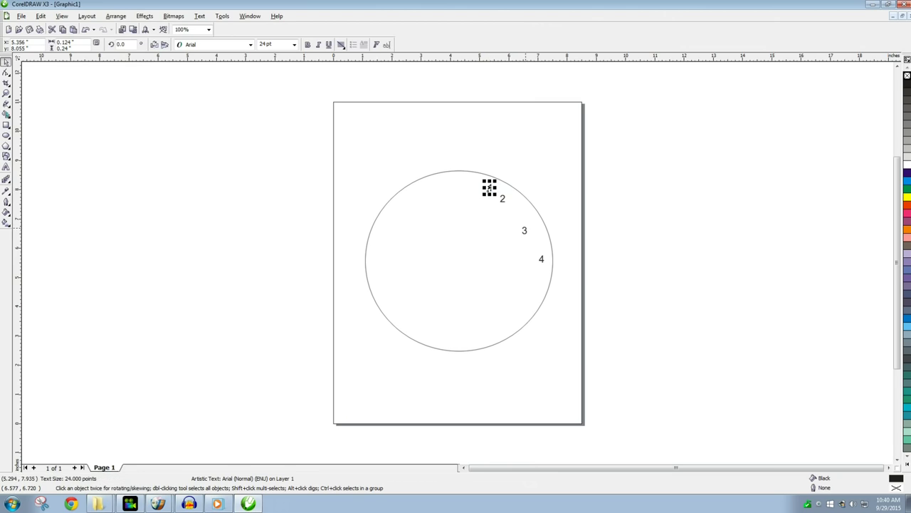
drag(541, 258, 512, 325)
drag(524, 230, 547, 262)
drag(502, 199, 527, 219)
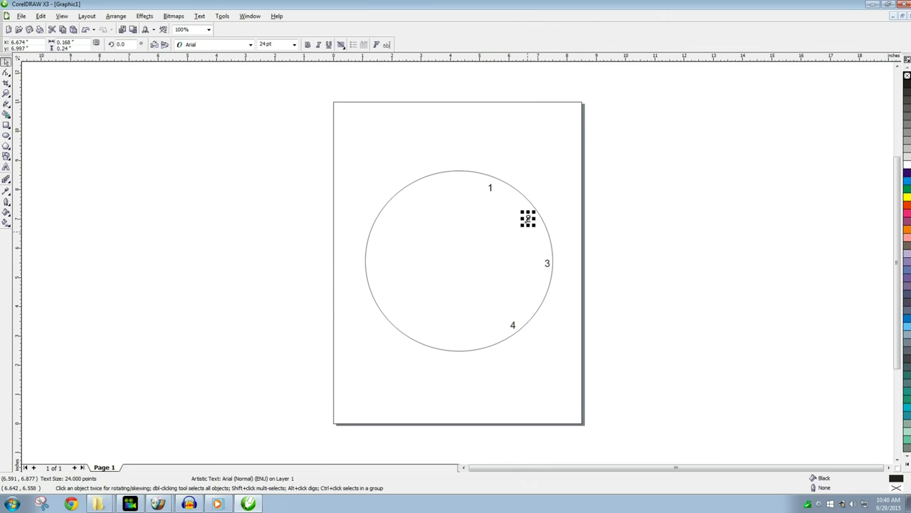
drag(478, 152, 580, 397)
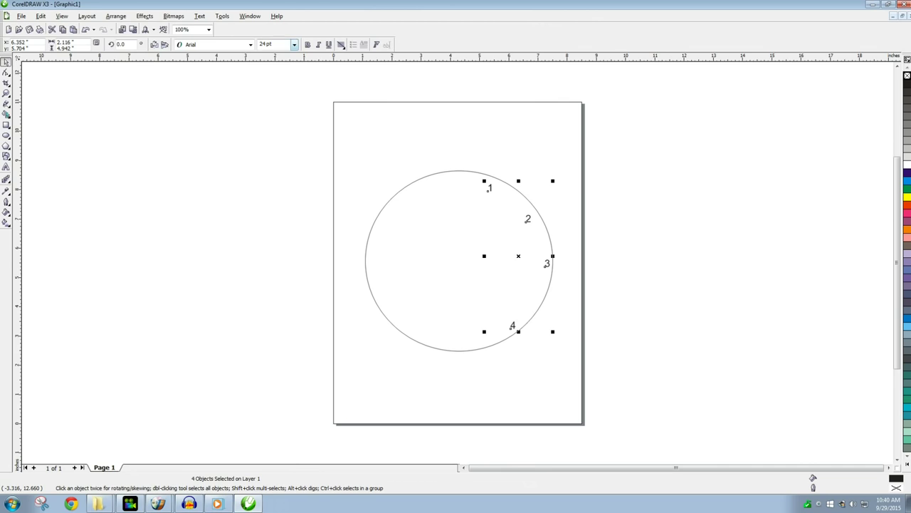
click(294, 44)
Size the numbers 1–4 at 72 pt and change their font from Arial to Batang
click(270, 165)
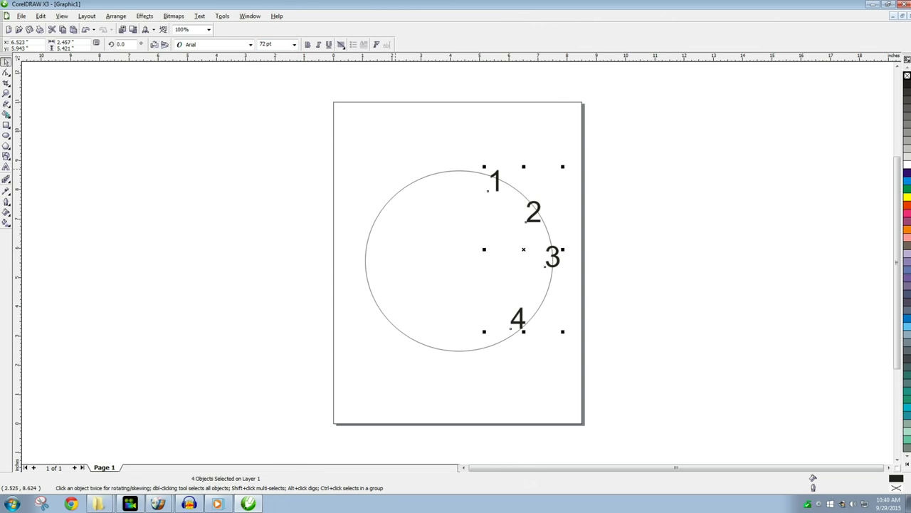
click(251, 44)
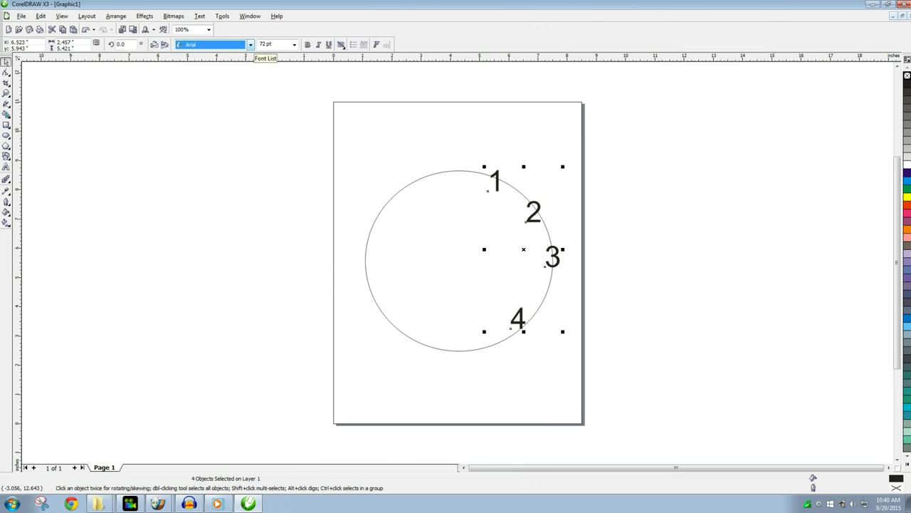
click(251, 44)
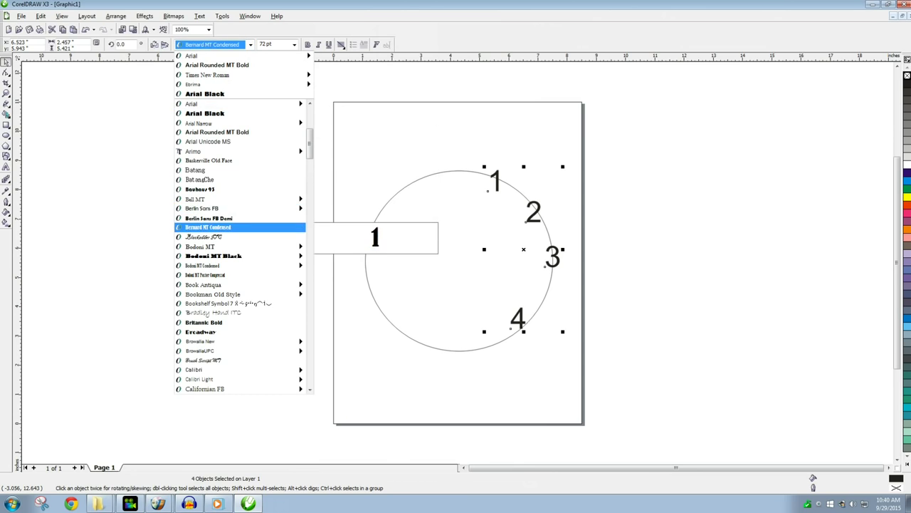
mouse_move(242, 256)
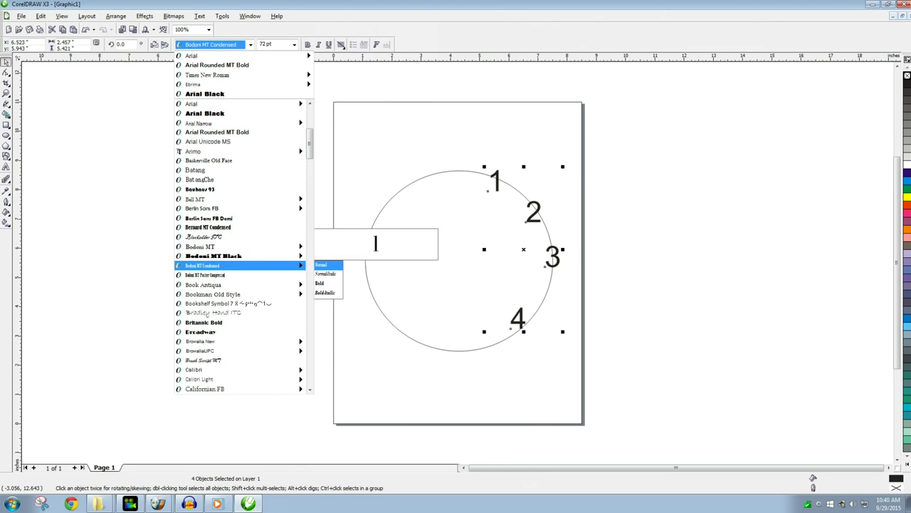
mouse_move(242, 199)
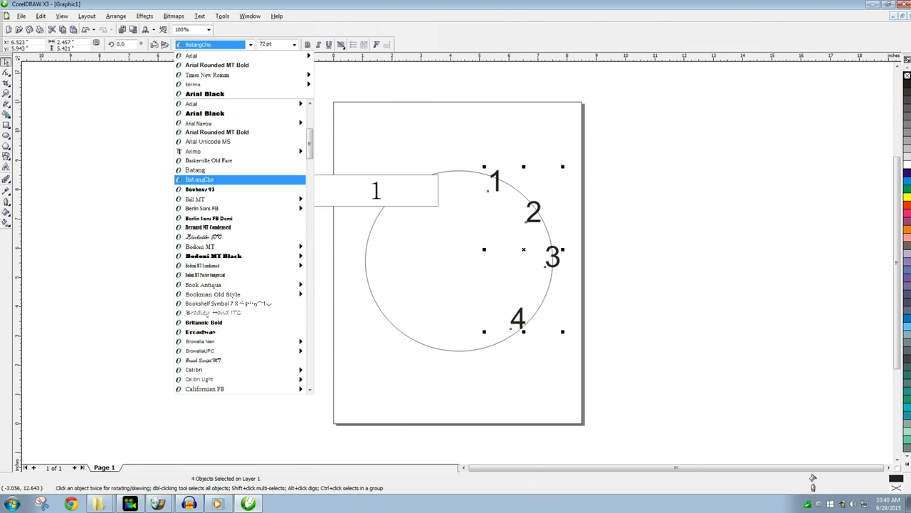
key(Up)
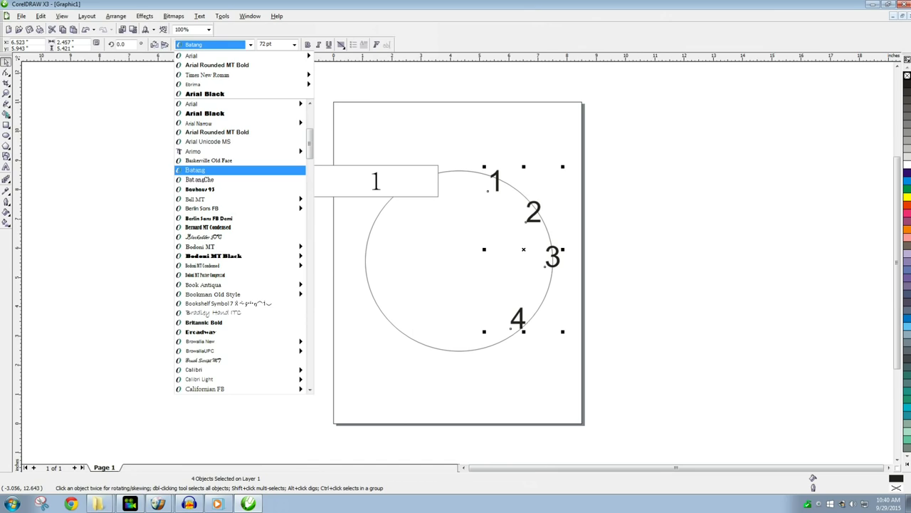
key(Return)
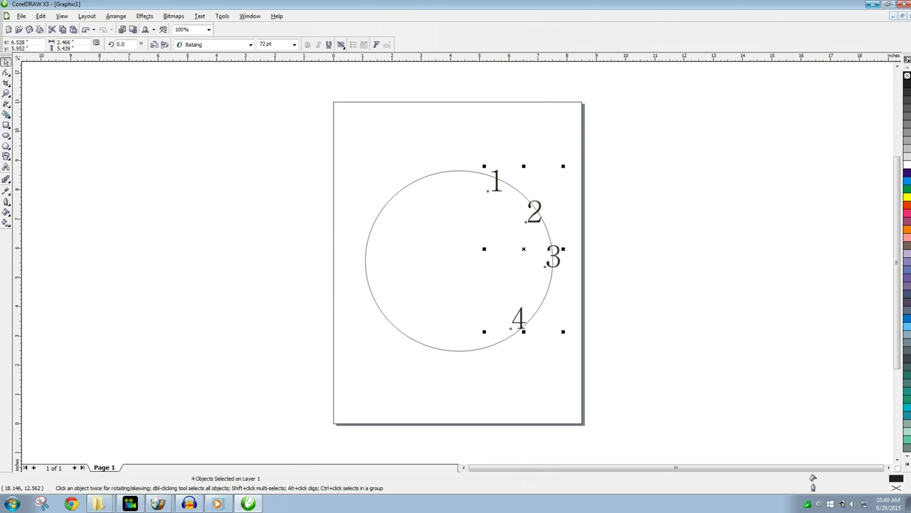
Restore and shift the window, then paste the wooden pen photo with Ctrl+V
click(890, 5)
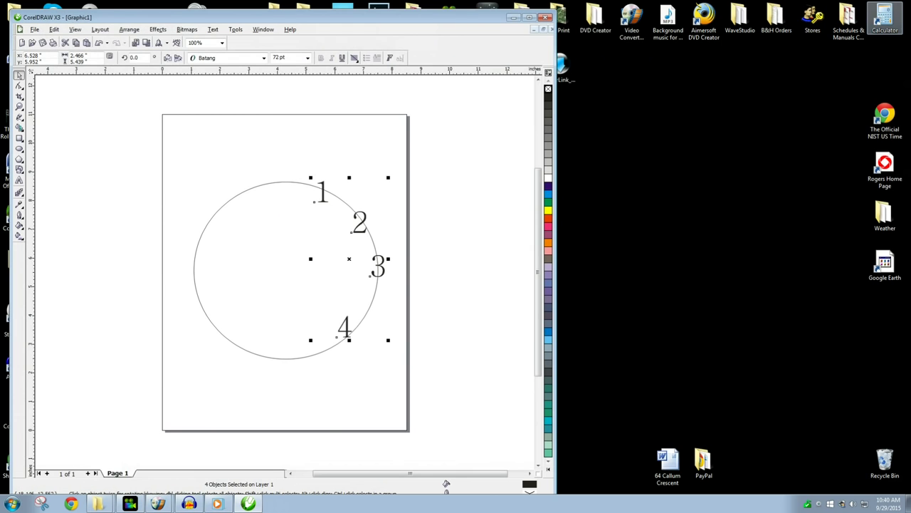
drag(285, 13, 550, 119)
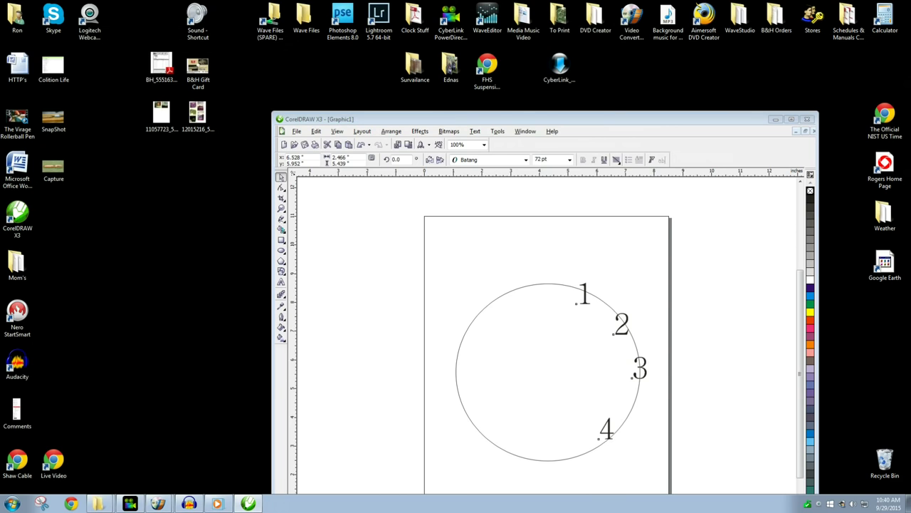
key(ctrl+v)
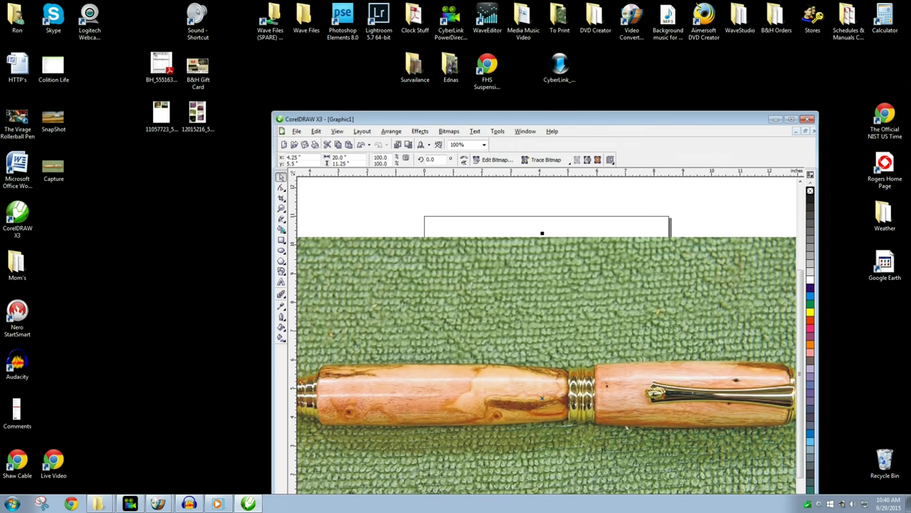
Scale the pen photo to 2.425 × 1.364 in inside the circle and nudge numbers 1 and 4 inward
click(791, 119)
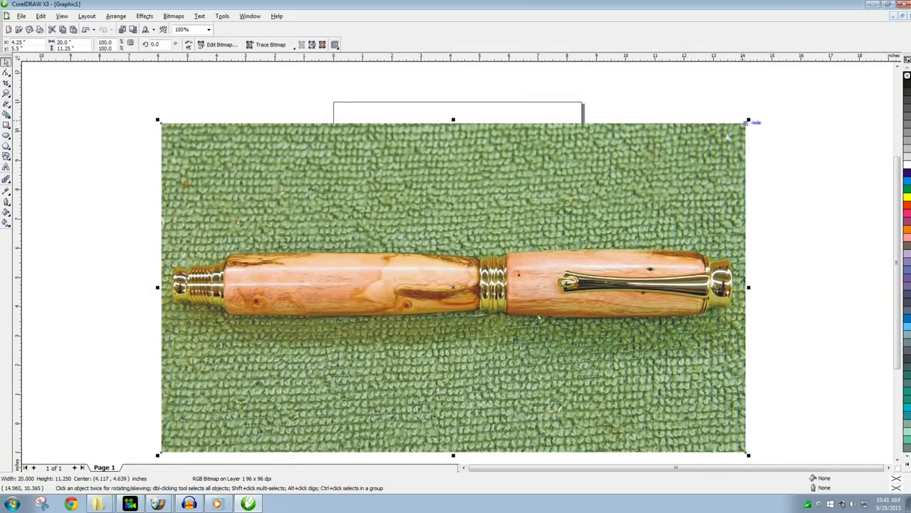
drag(748, 123, 334, 353)
drag(238, 405, 433, 293)
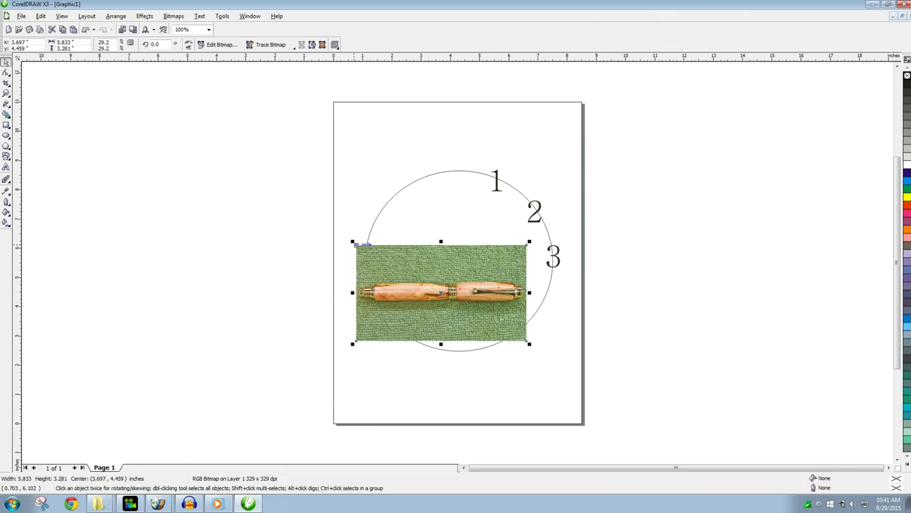
drag(354, 243, 461, 296)
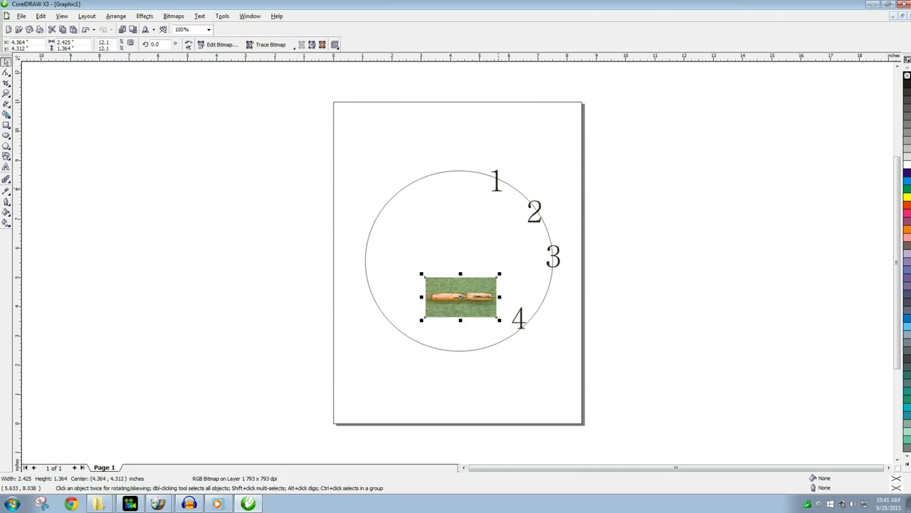
drag(496, 182, 532, 269)
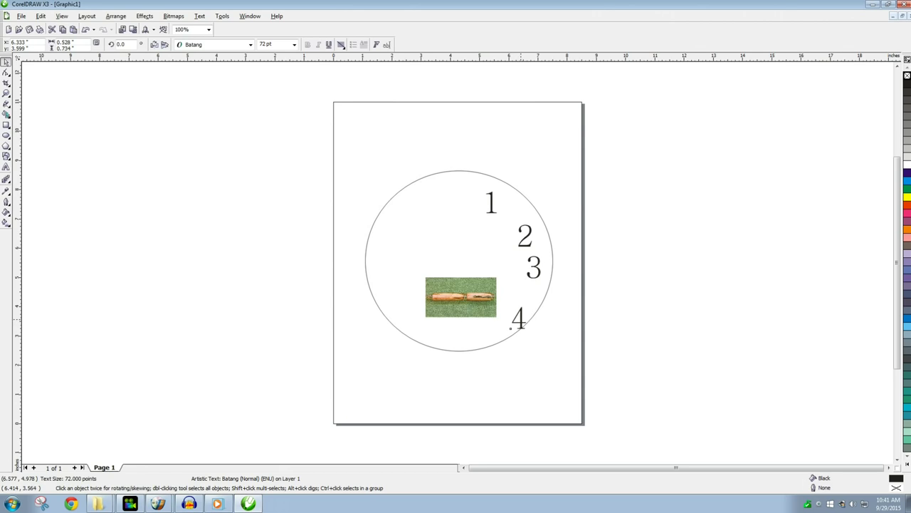
drag(519, 319, 513, 313)
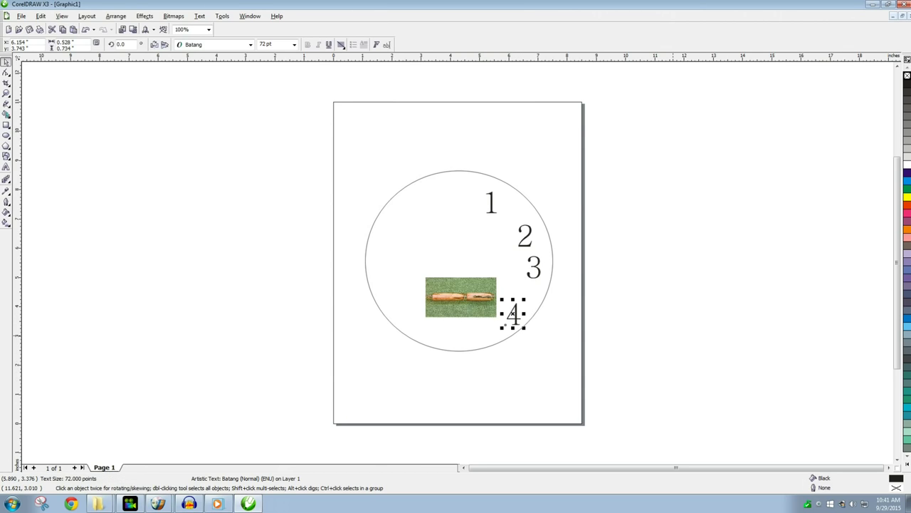